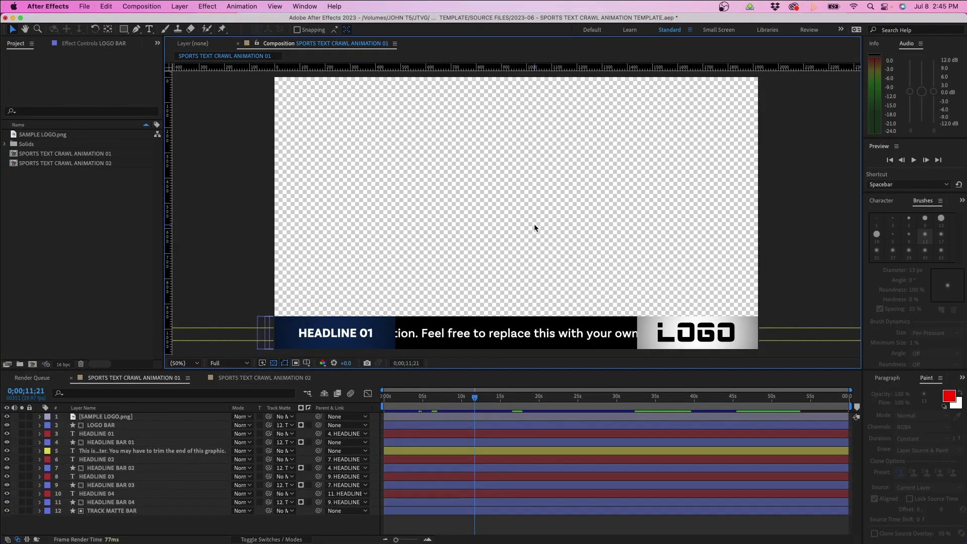
Open the Window menu to list the panels available in the workspace
{"action": "left_click", "coordinate": [305, 7]}
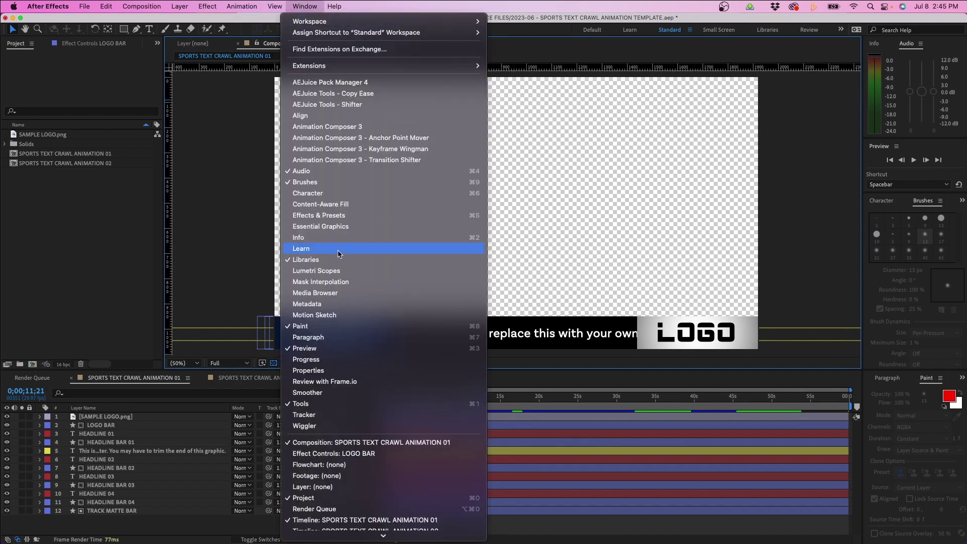
Dock the Properties panel at right, toggling it while trying the Rectangle tool
{"action": "left_click", "coordinate": [309, 370]}
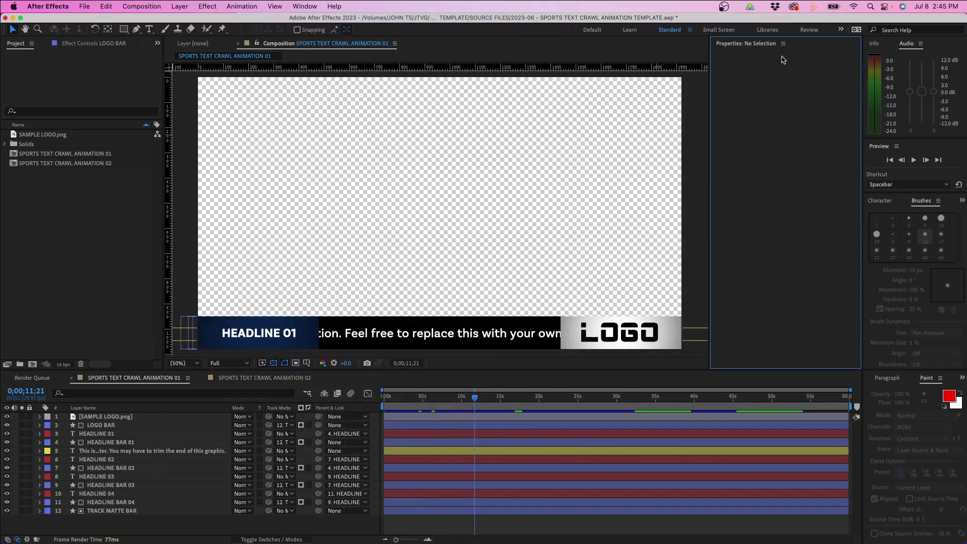
{"action": "left_click", "coordinate": [125, 29]}
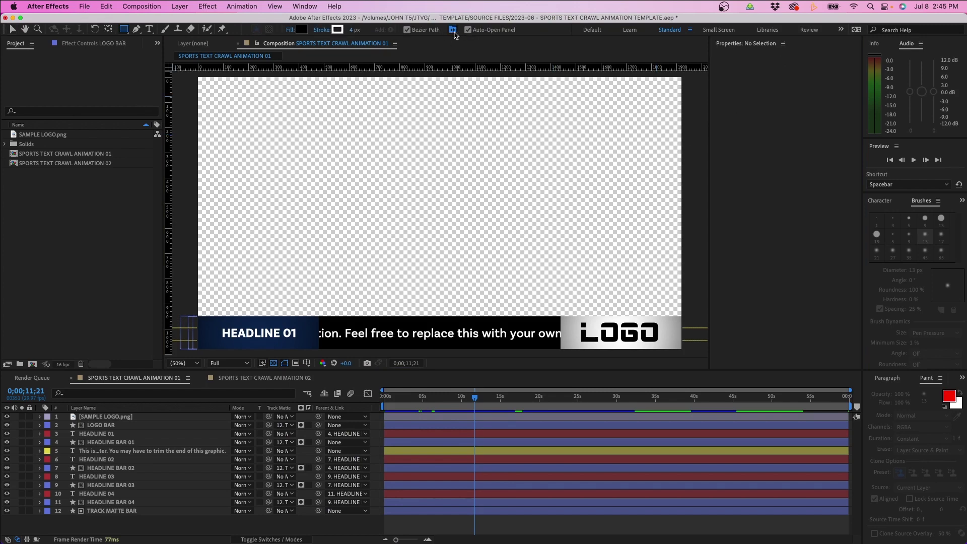
{"action": "left_click", "coordinate": [452, 30]}
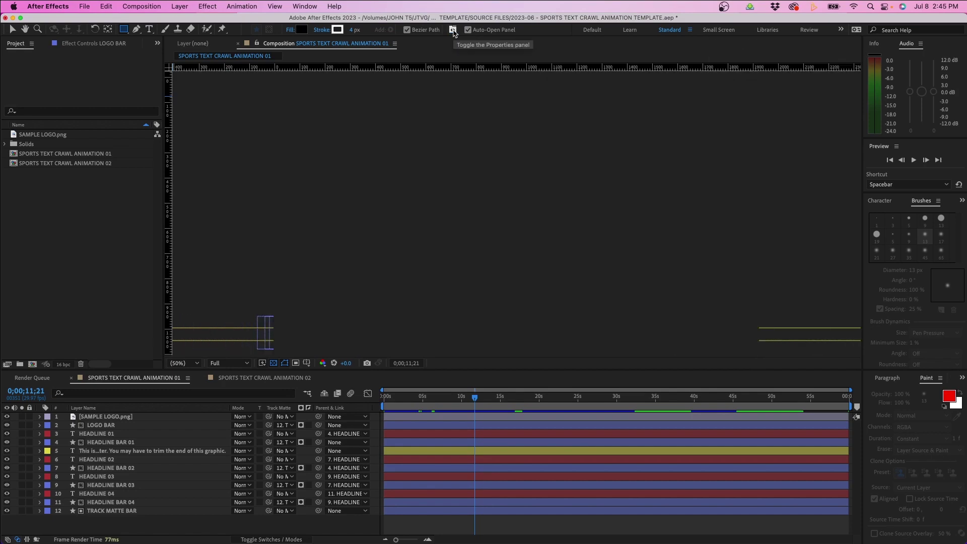
{"action": "left_click", "coordinate": [453, 30]}
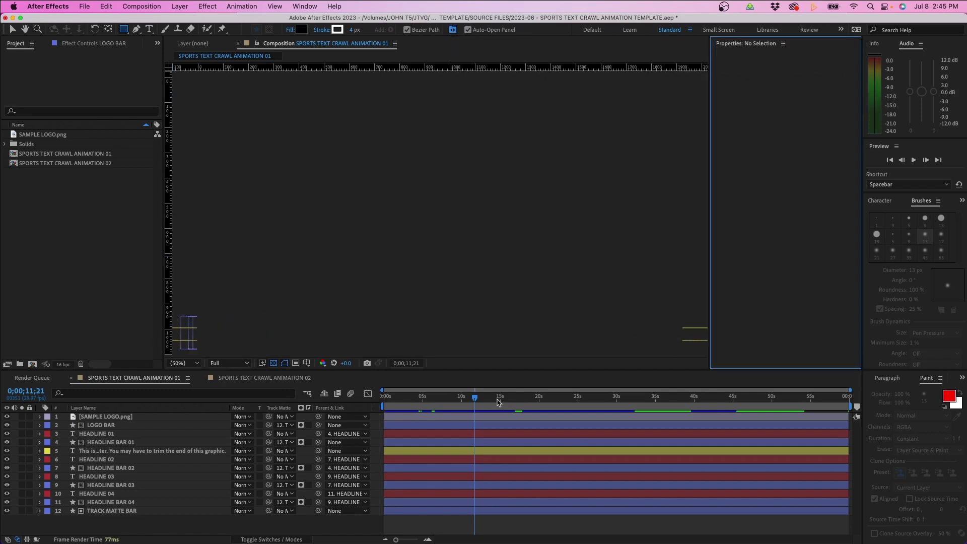
{"action": "left_click", "coordinate": [522, 399]}
{"action": "left_click", "coordinate": [452, 30]}
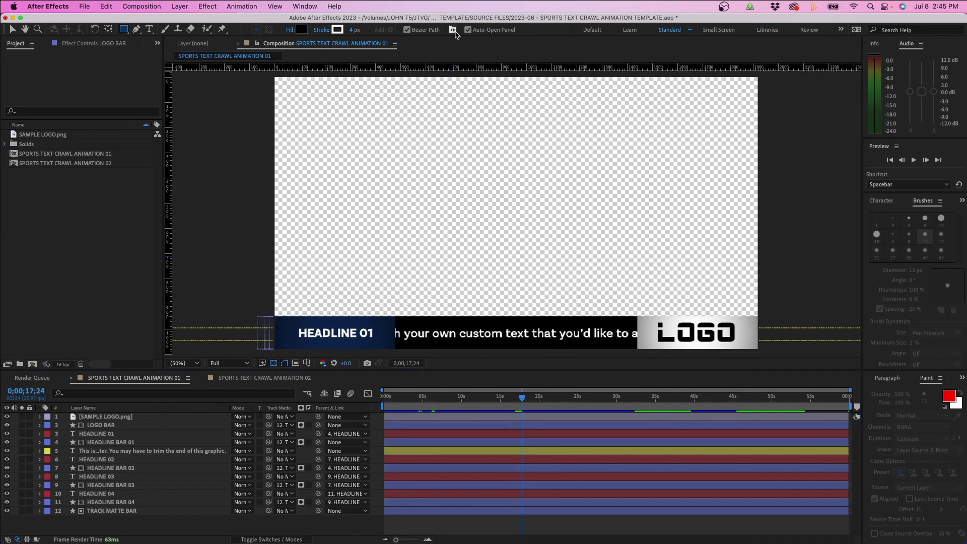
{"action": "left_click", "coordinate": [452, 30]}
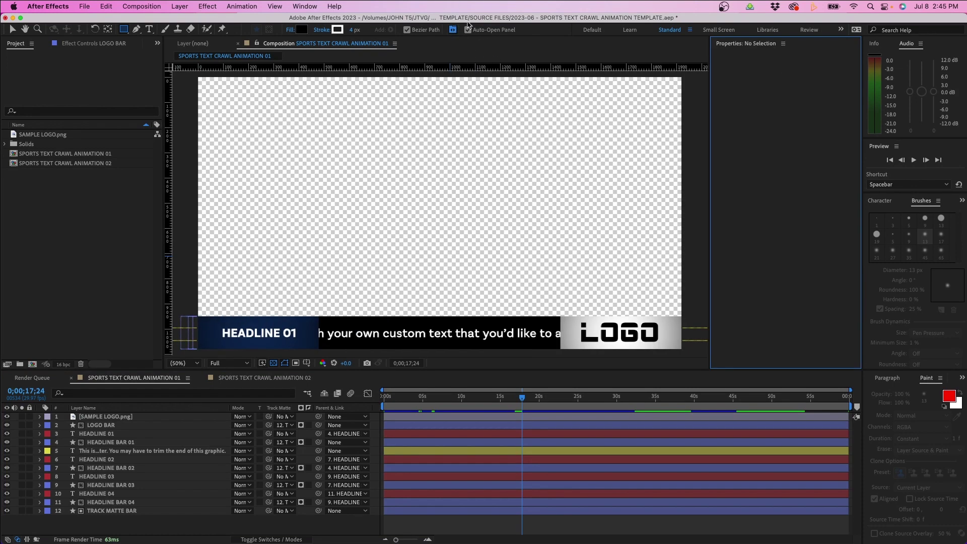
Turn off Auto-Open Panel while trying the Pen and Type tools, then select SAMPLE LOGO.png
{"action": "left_click", "coordinate": [468, 31]}
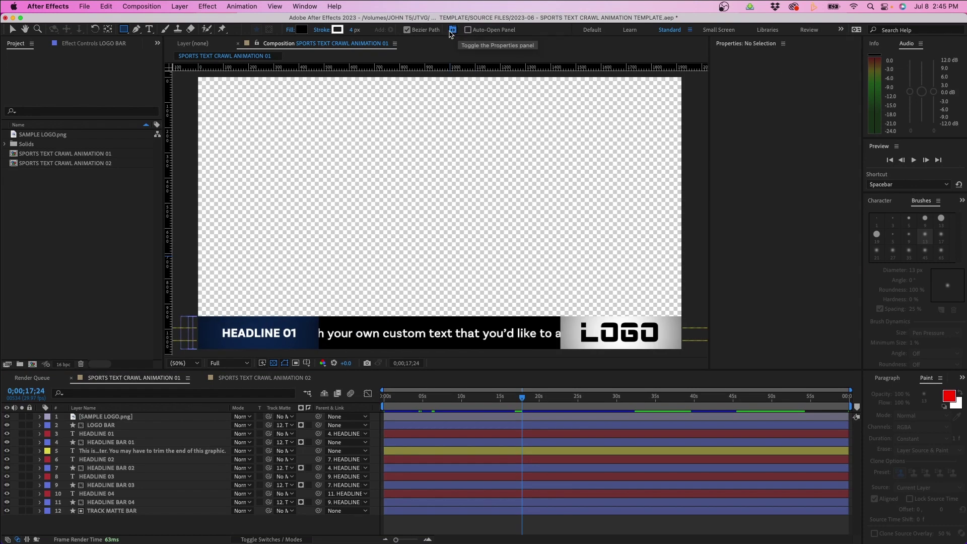
{"action": "left_click", "coordinate": [453, 30]}
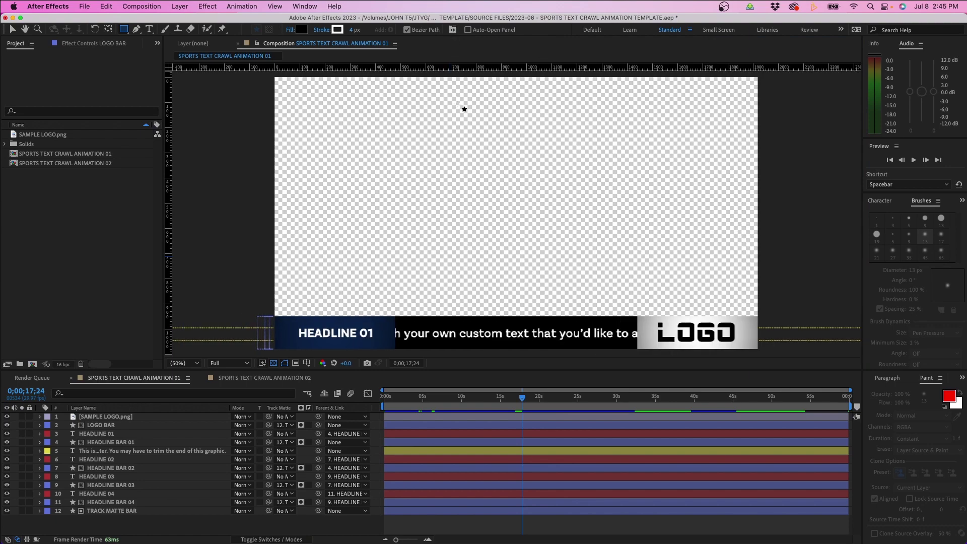
{"action": "left_click", "coordinate": [137, 30]}
{"action": "left_click", "coordinate": [151, 30]}
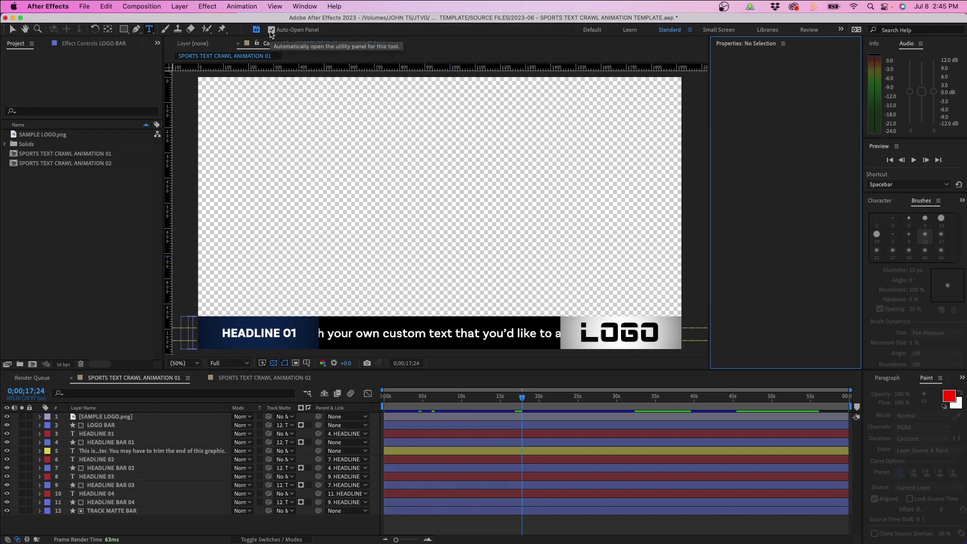
{"action": "left_click", "coordinate": [271, 30]}
{"action": "left_click", "coordinate": [116, 416]}
Reveal the logo's transform properties and enable the Scale and Opacity stopwatches
{"action": "left_click", "coordinate": [12, 30]}
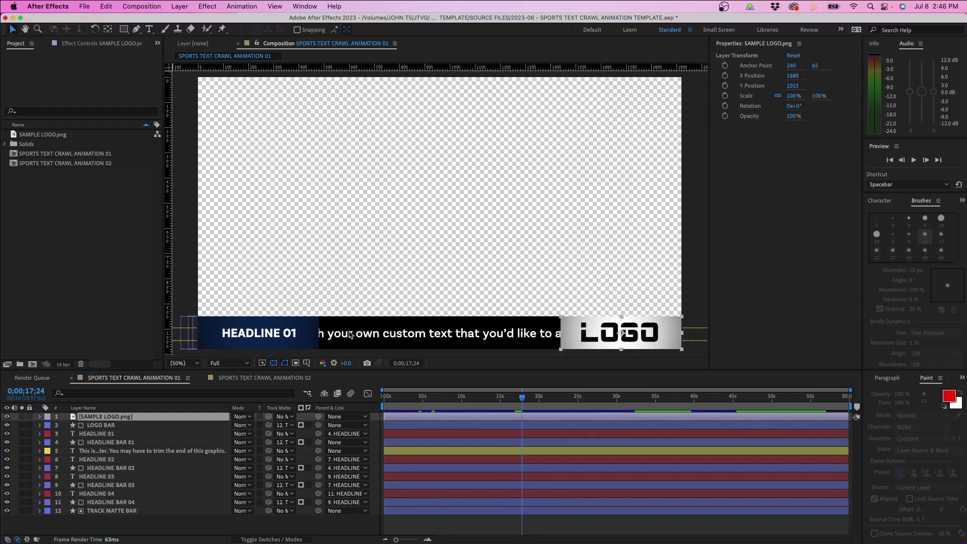
{"action": "left_click", "coordinate": [540, 422]}
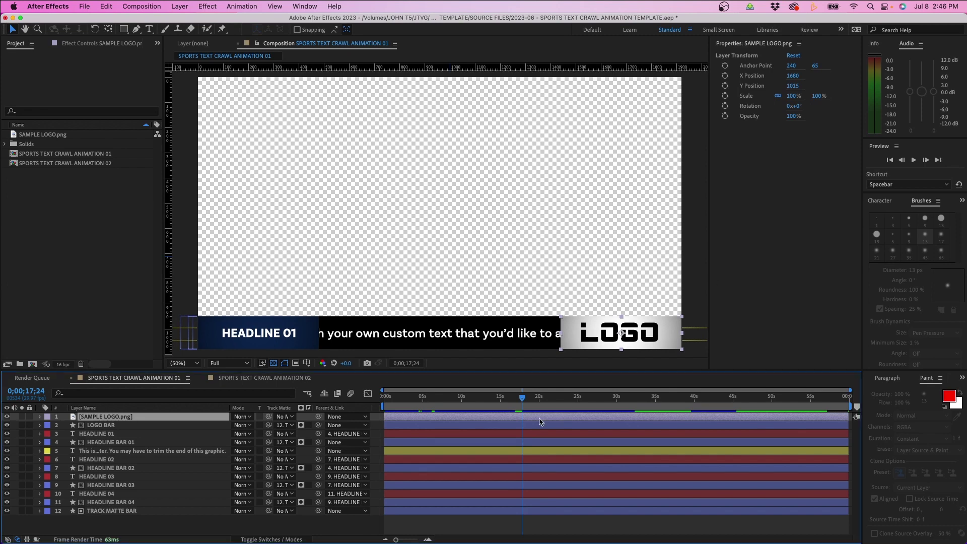
{"action": "left_click", "coordinate": [750, 68]}
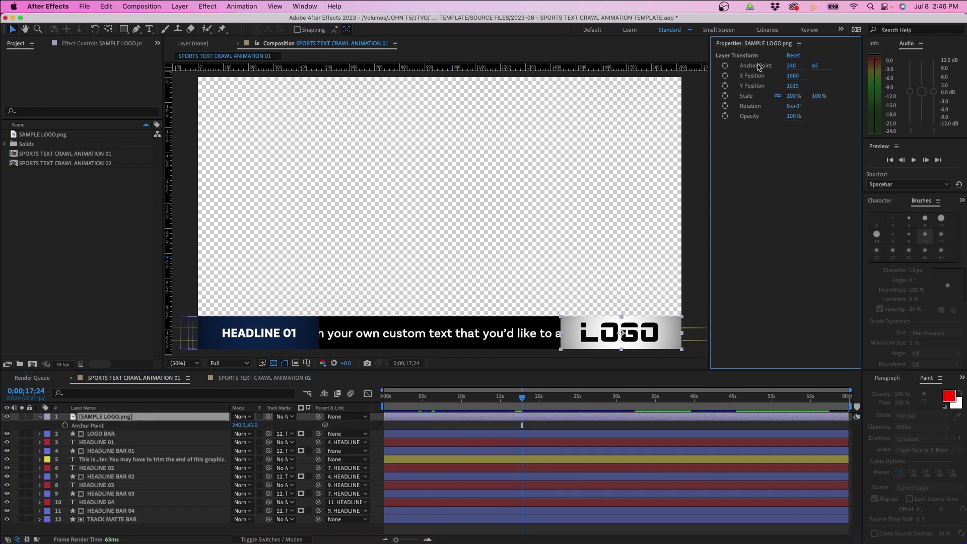
{"action": "left_click", "coordinate": [746, 81]}
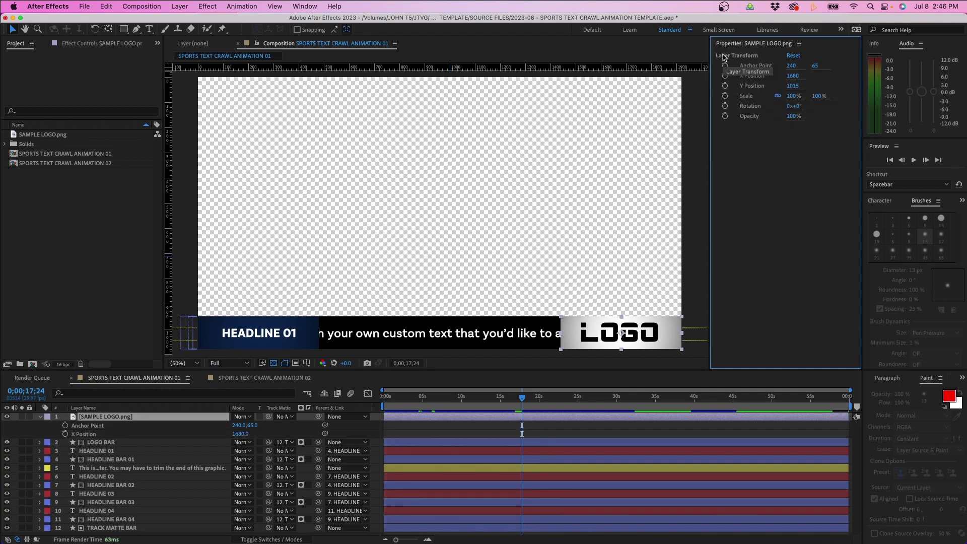
{"action": "left_click", "coordinate": [725, 95]}
{"action": "left_click", "coordinate": [725, 117]}
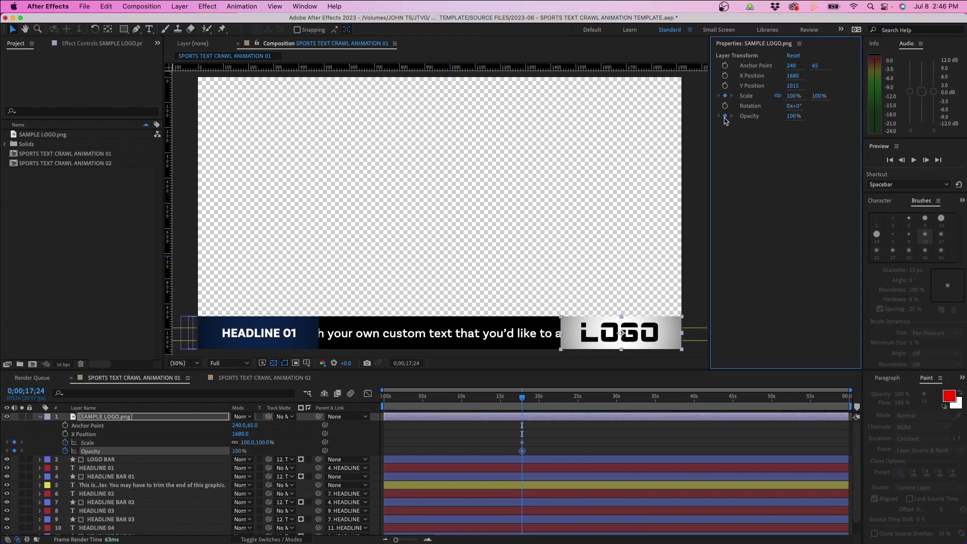
At about 0;00;32;16, set the logo's Scale to 80% and Opacity to 50%
{"action": "left_click_drag", "start_coordinate": [522, 396], "coordinate": [637, 398]}
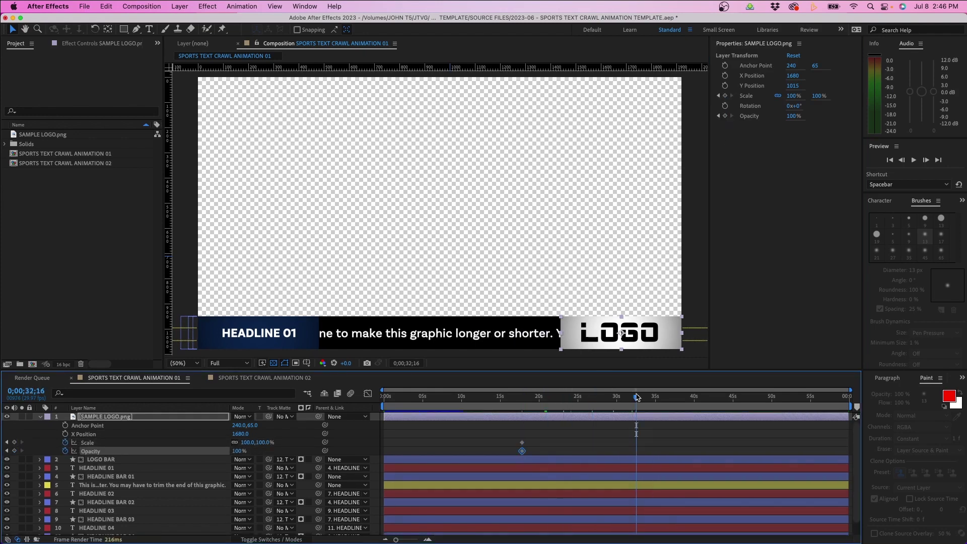
{"action": "left_click", "coordinate": [792, 97]}
{"action": "type", "text": "80"}
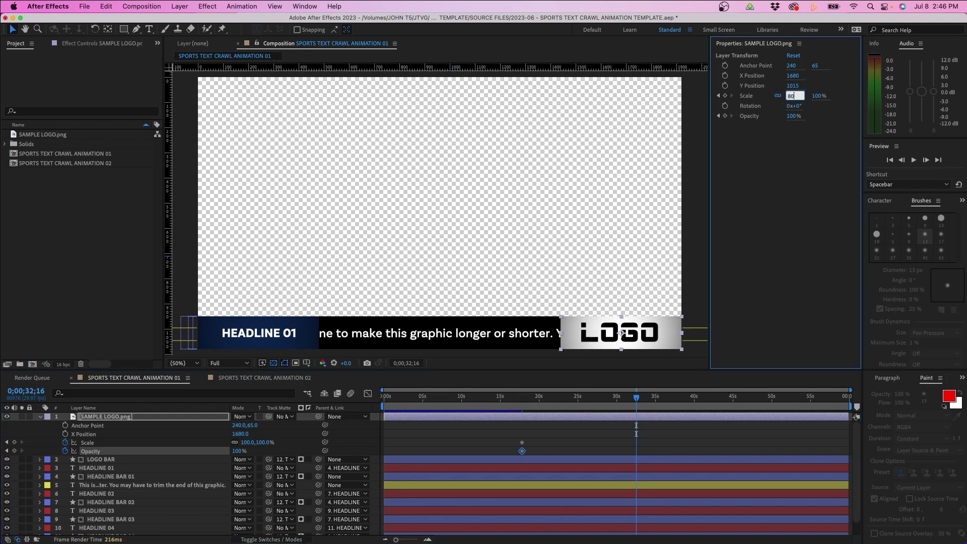
{"action": "key", "text": "Return"}
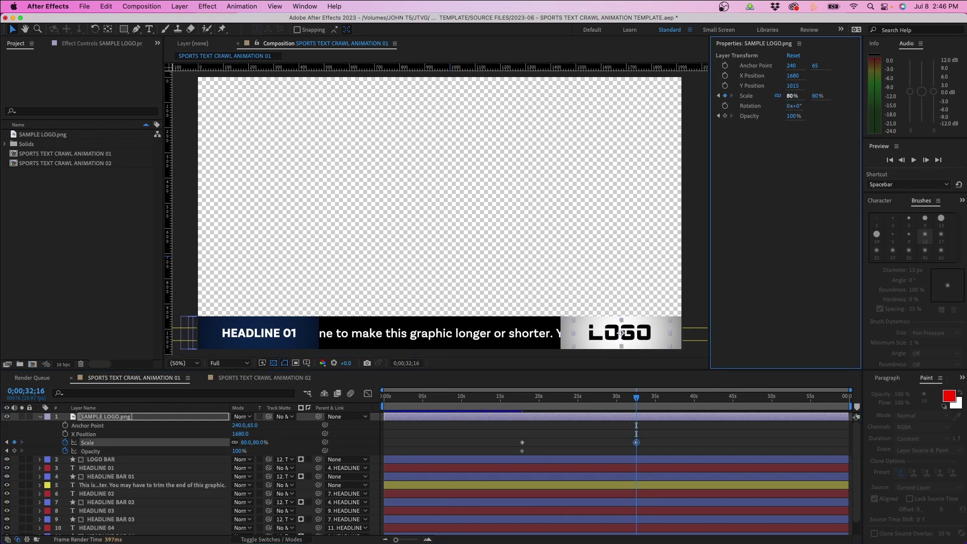
{"action": "left_click", "coordinate": [793, 117]}
{"action": "key", "text": "Return"}
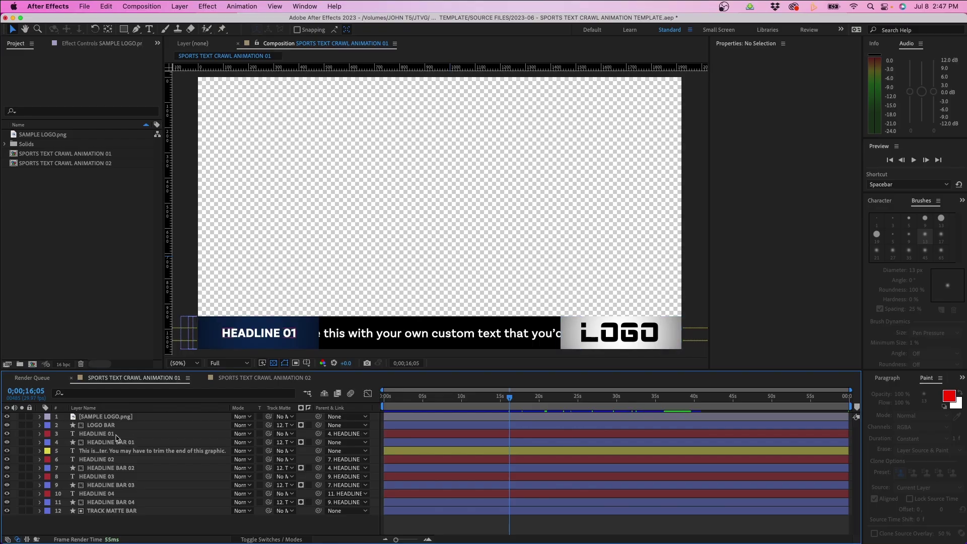
Select HEADLINE 01, expand then collapse its extra character options, and open the text animation list
{"action": "left_click", "coordinate": [102, 435]}
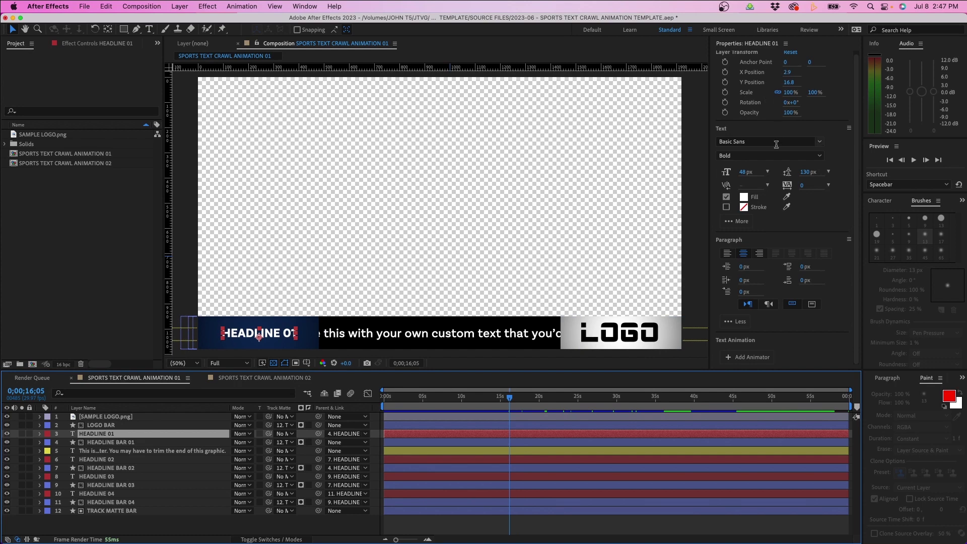
{"action": "scroll", "coordinate": [824, 143], "scroll_direction": "up", "scroll_amount": 1}
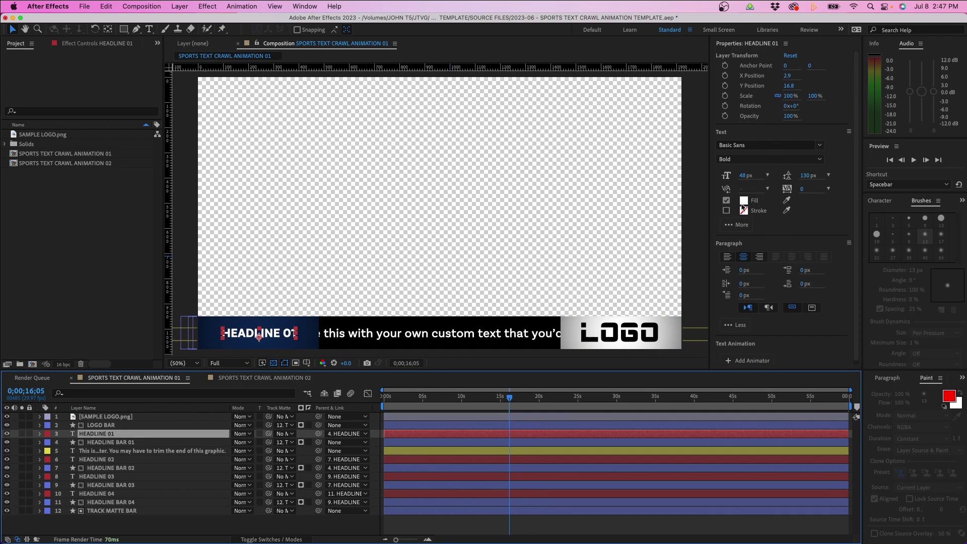
{"action": "left_click", "coordinate": [737, 225]}
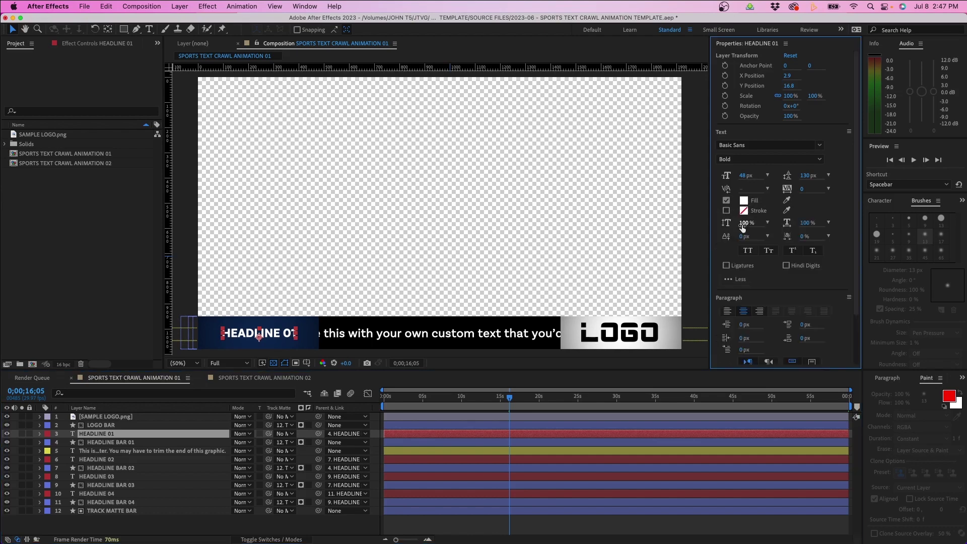
{"action": "scroll", "coordinate": [795, 220], "scroll_direction": "down", "scroll_amount": 1}
{"action": "scroll", "coordinate": [794, 221], "scroll_direction": "down", "scroll_amount": 2}
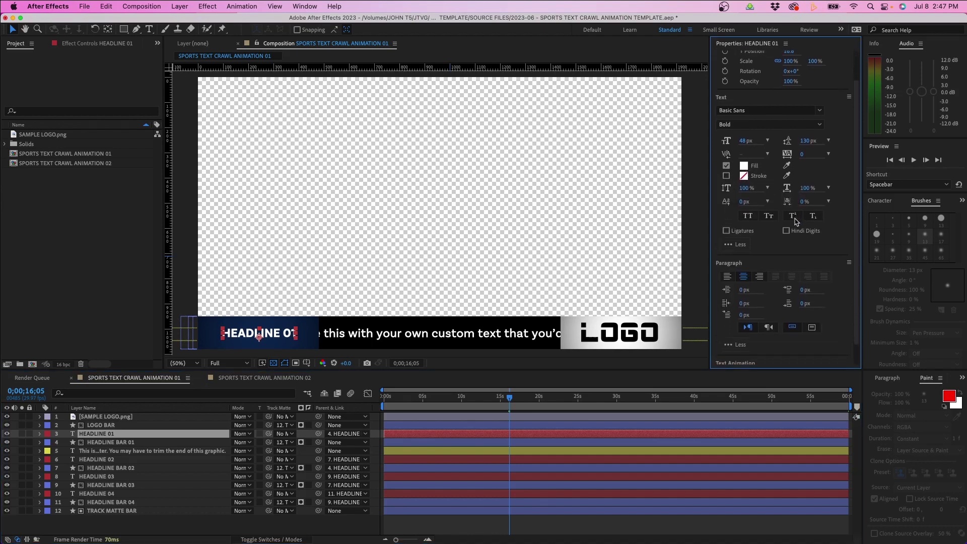
{"action": "left_click", "coordinate": [738, 246]}
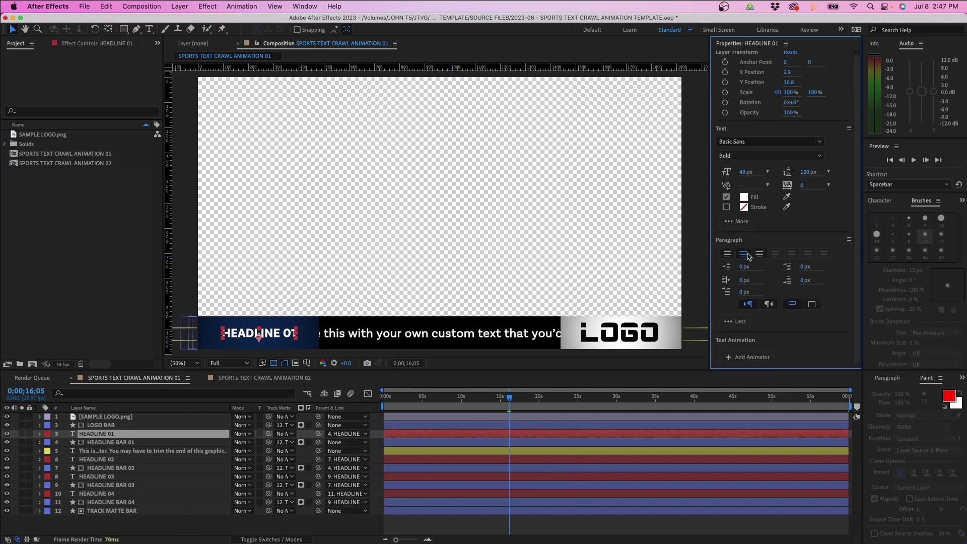
{"action": "left_click", "coordinate": [748, 356]}
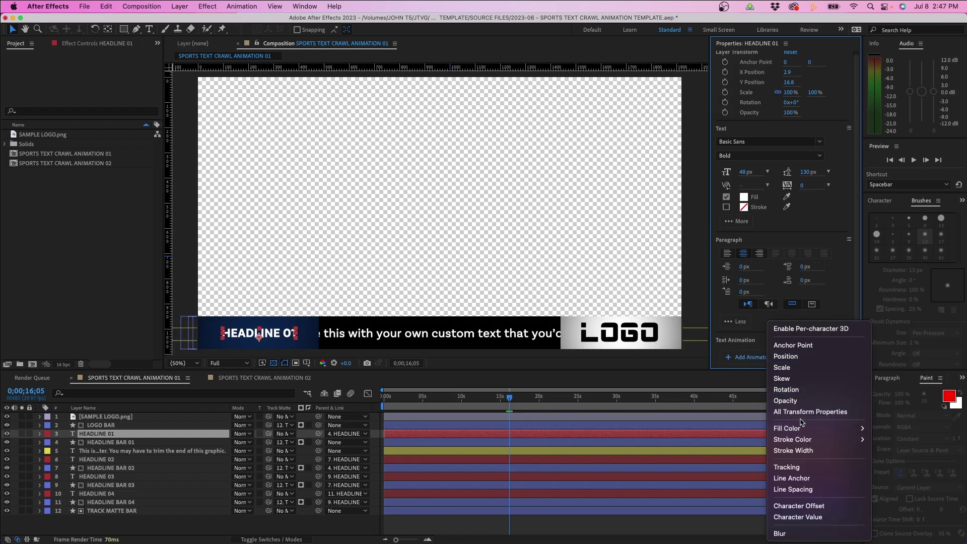
Add a Scale animator to HEADLINE 01, twirl the layer open, then dismiss the Animate menu
{"action": "left_click", "coordinate": [802, 370]}
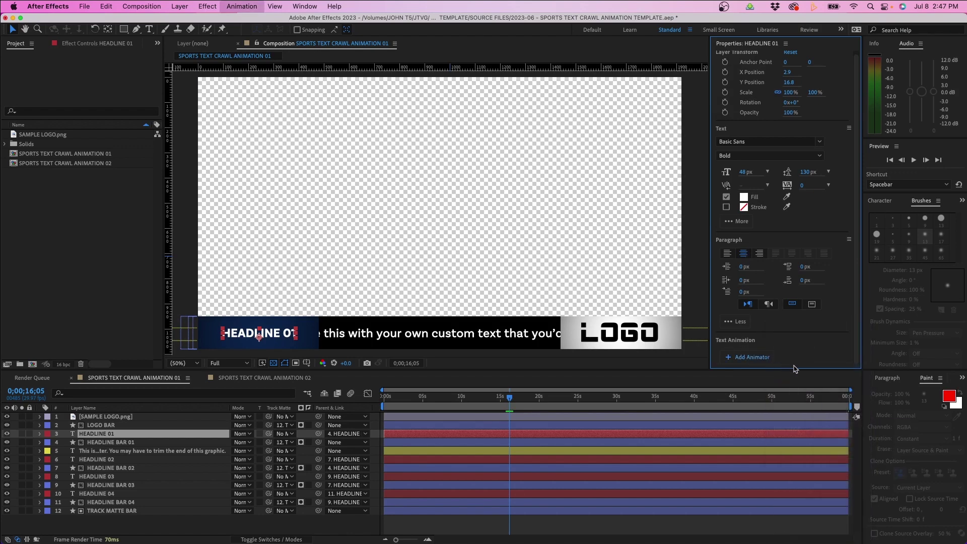
{"action": "left_click", "coordinate": [41, 434]}
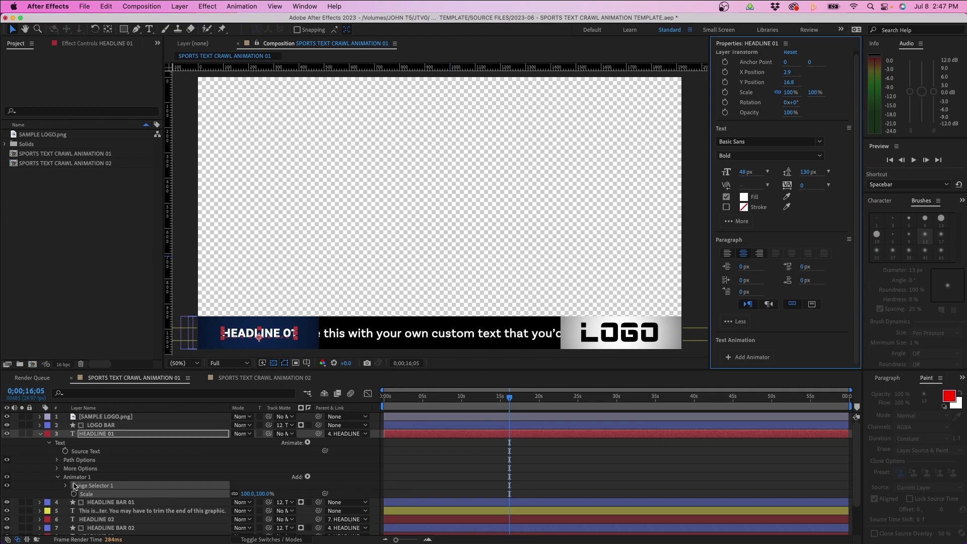
{"action": "left_click", "coordinate": [306, 444]}
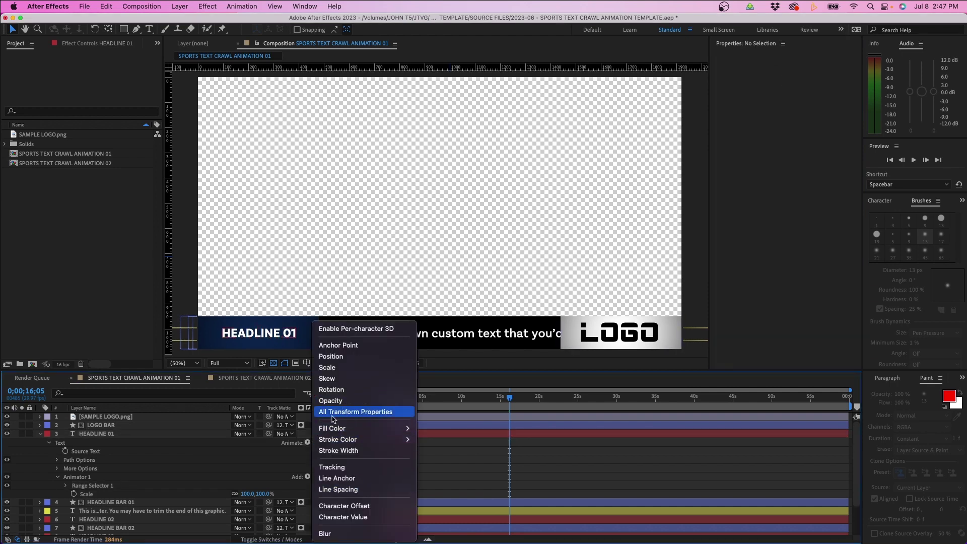
{"action": "left_click", "coordinate": [306, 445]}
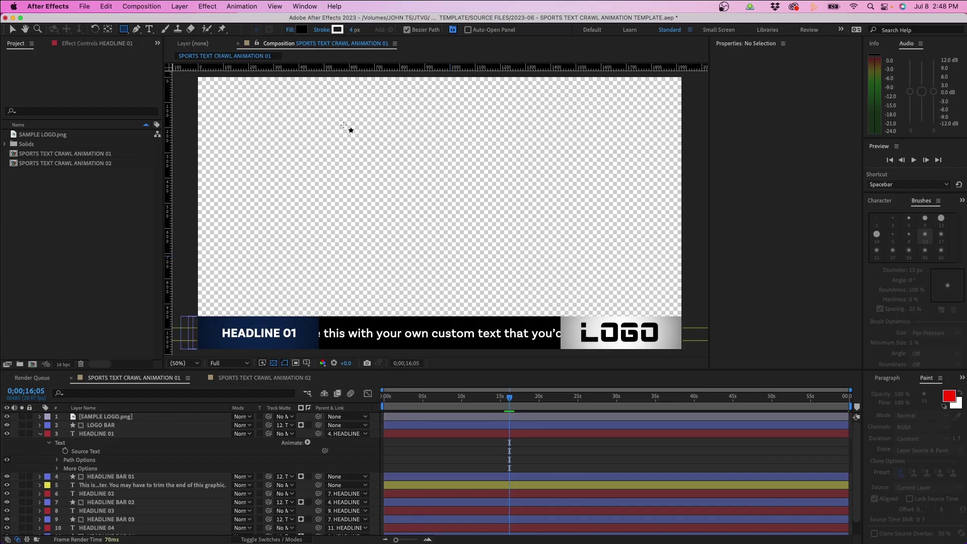
Draw a rectangle in the upper left and two stacked ellipses to its right
{"action": "left_click_drag", "start_coordinate": [344, 122], "coordinate": [463, 258]}
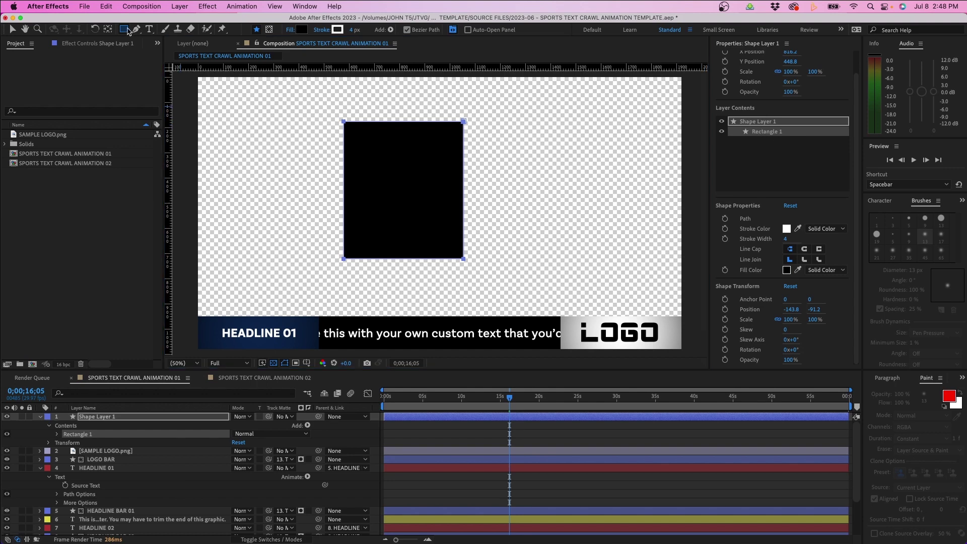
{"action": "left_click_drag", "start_coordinate": [124, 30], "coordinate": [146, 57]}
{"action": "left_click_drag", "start_coordinate": [527, 131], "coordinate": [579, 197]}
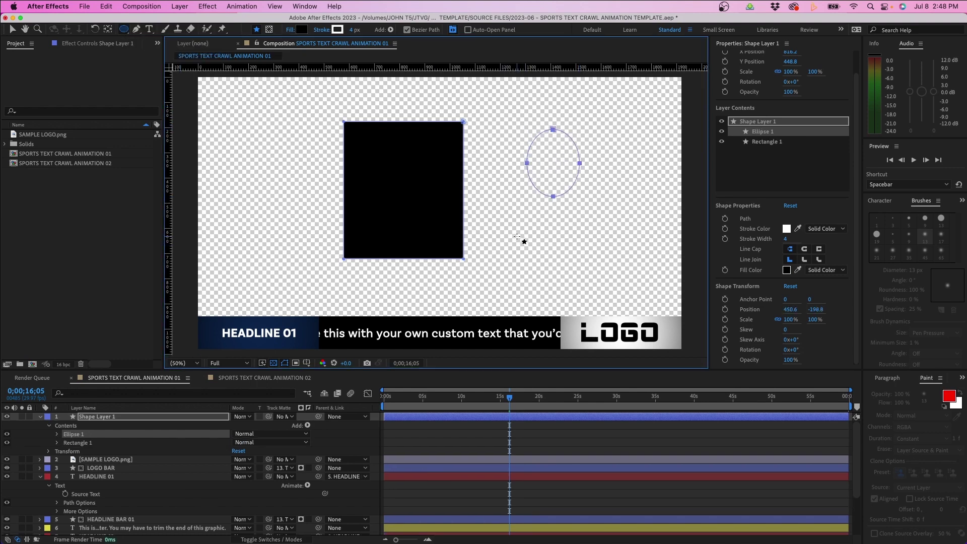
{"action": "left_click_drag", "start_coordinate": [518, 236], "coordinate": [557, 286]}
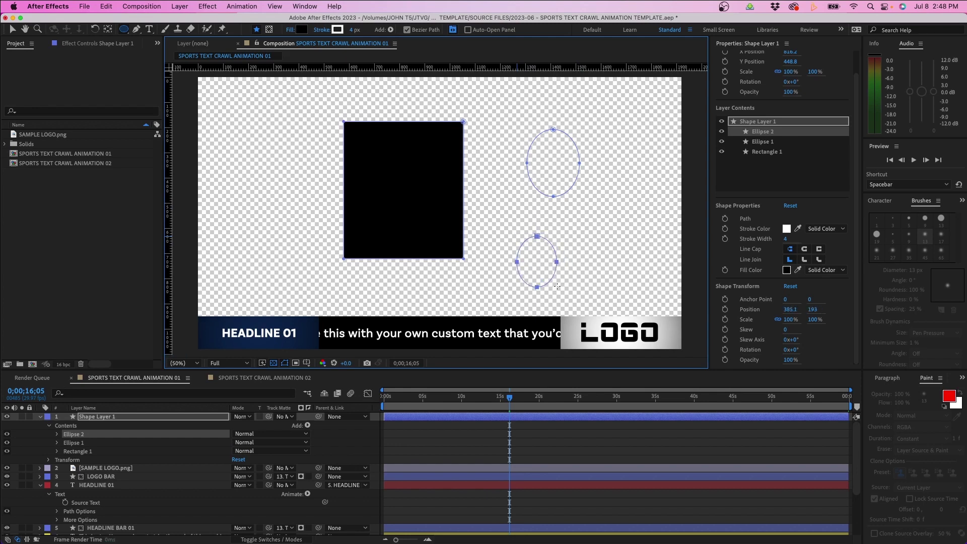
Scale the upper ellipse to about 81% and the rectangle to about 127%, then select all shapes
{"action": "left_click", "coordinate": [762, 142]}
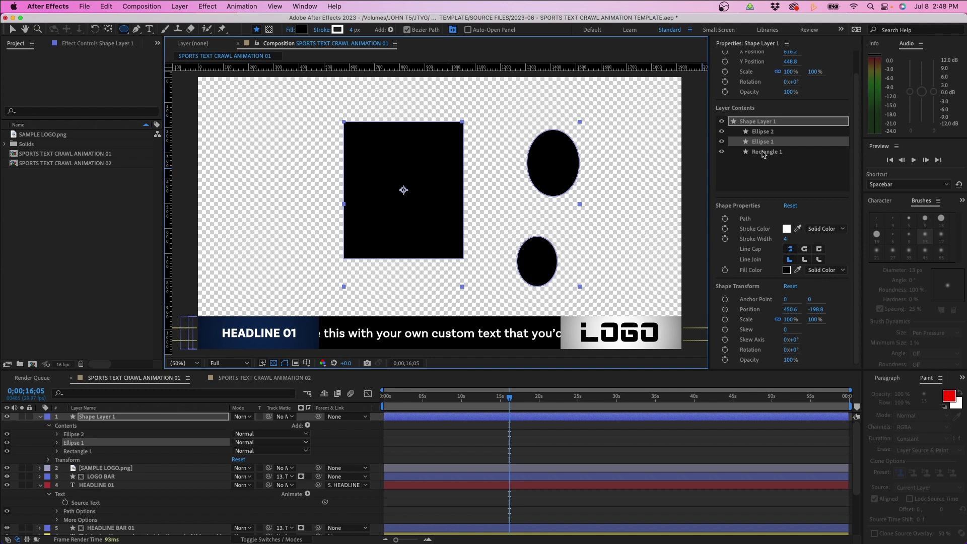
{"action": "left_click", "coordinate": [763, 153]}
{"action": "left_click", "coordinate": [765, 132]}
{"action": "left_click_drag", "start_coordinate": [791, 317], "coordinate": [802, 325]}
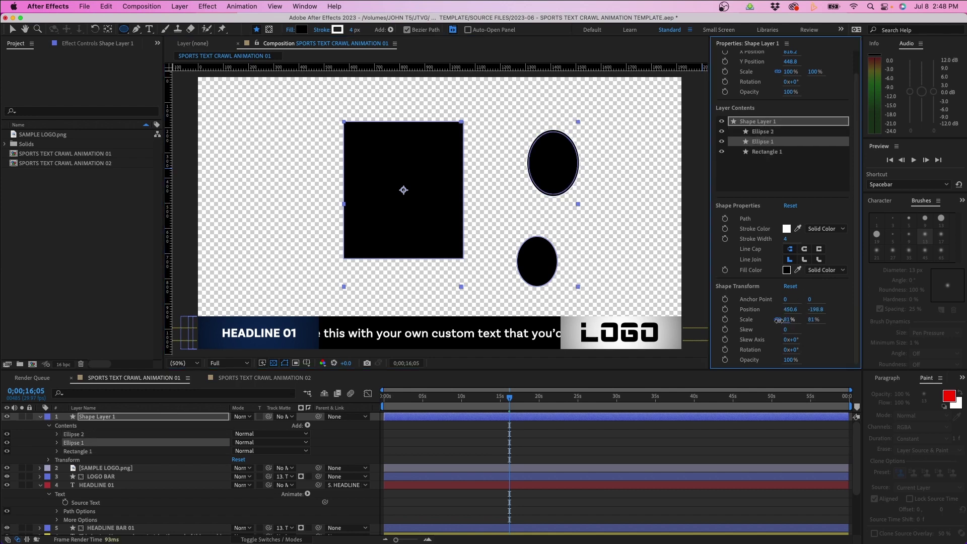
{"action": "left_click", "coordinate": [759, 154]}
{"action": "left_click_drag", "start_coordinate": [791, 319], "coordinate": [807, 319]}
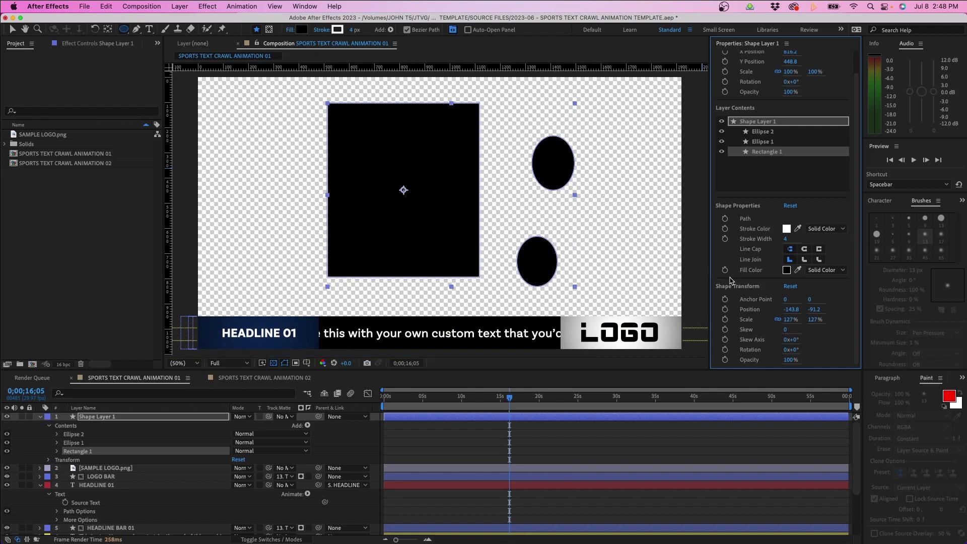
{"action": "left_click", "coordinate": [762, 130]}
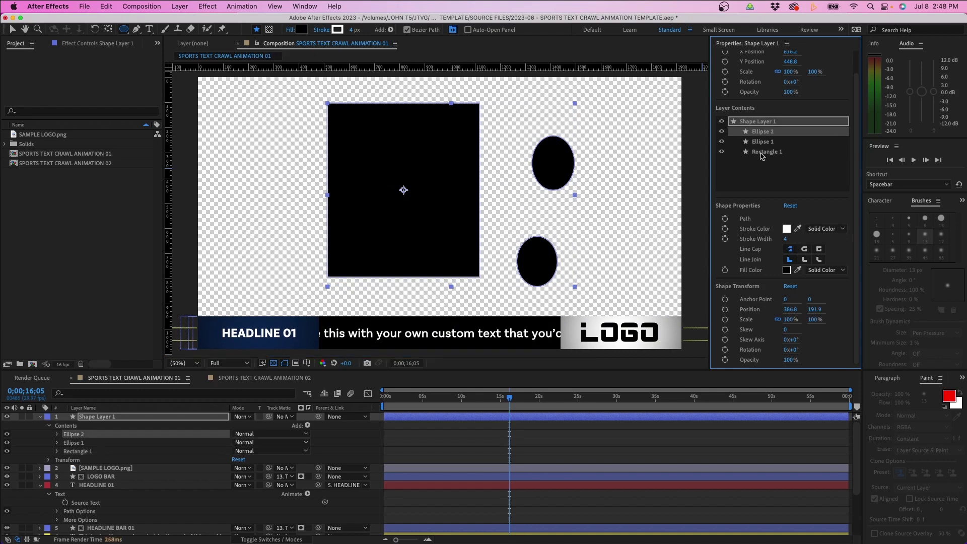
{"action": "left_click", "coordinate": [764, 151], "text": "shift"}
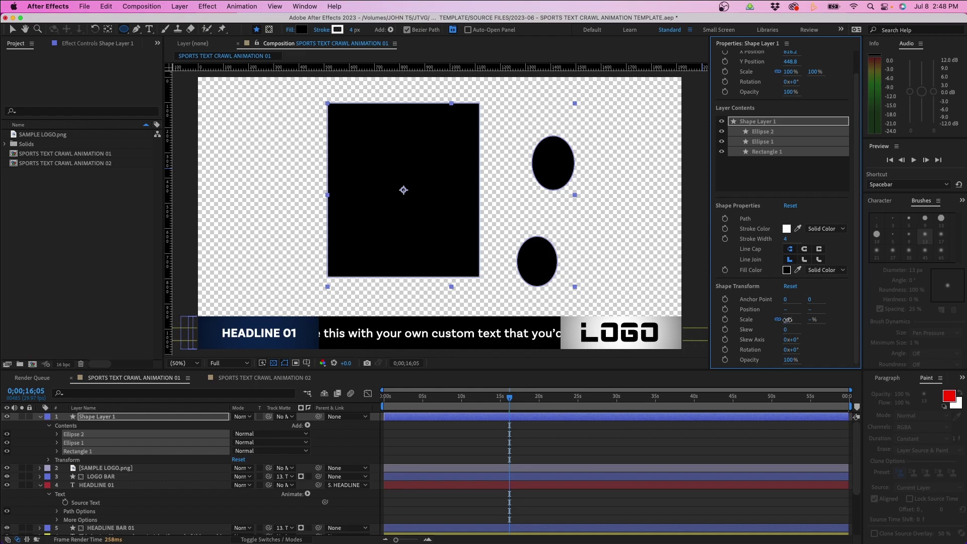
Scale all three shapes down slightly and give them a pure red FF0000 fill
{"action": "mouse_move", "coordinate": [788, 320]}
{"action": "left_mouse_down"}
{"action": "mouse_move", "coordinate": [768, 319]}
{"action": "mouse_move", "coordinate": [743, 259]}
{"action": "left_mouse_up"}
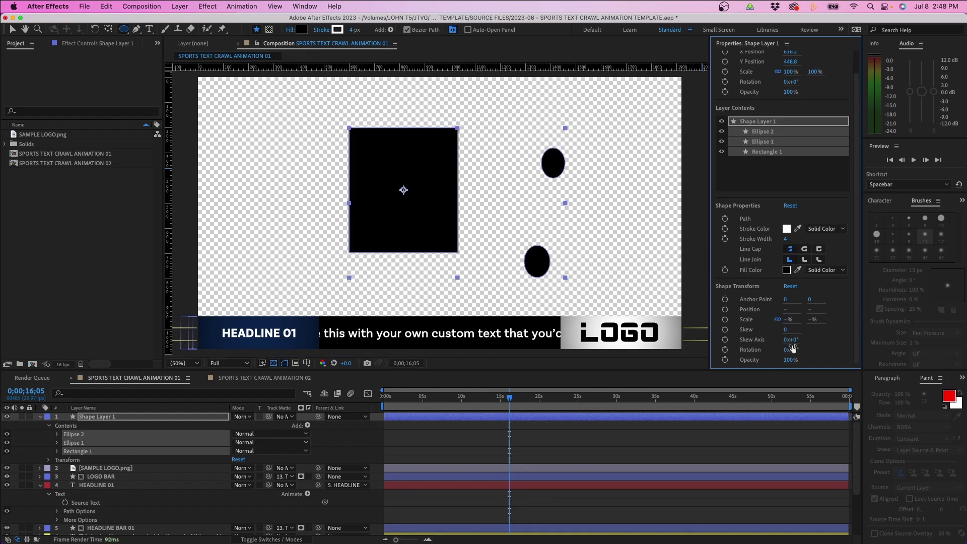
{"action": "left_click", "coordinate": [787, 270]}
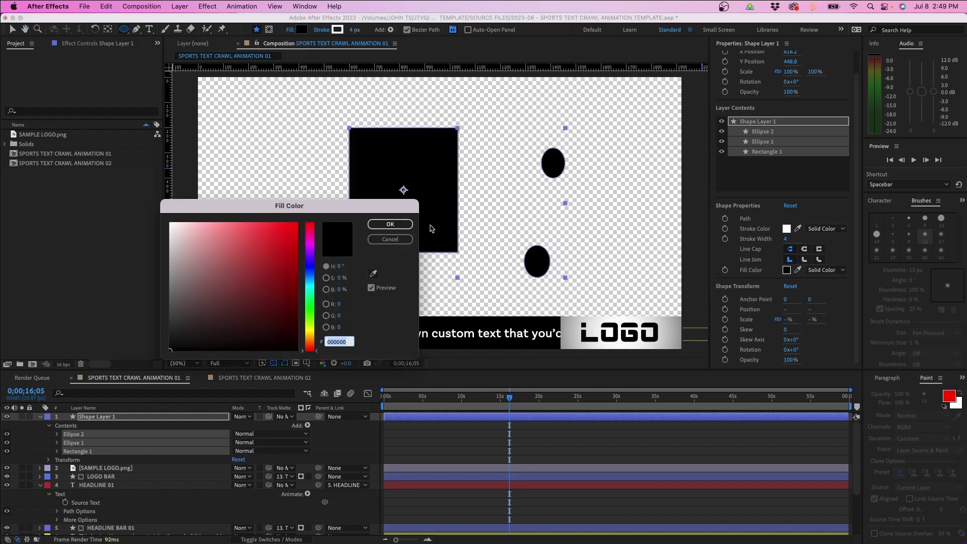
{"action": "left_click", "coordinate": [278, 245]}
{"action": "left_click_drag", "start_coordinate": [317, 213], "coordinate": [388, 224]}
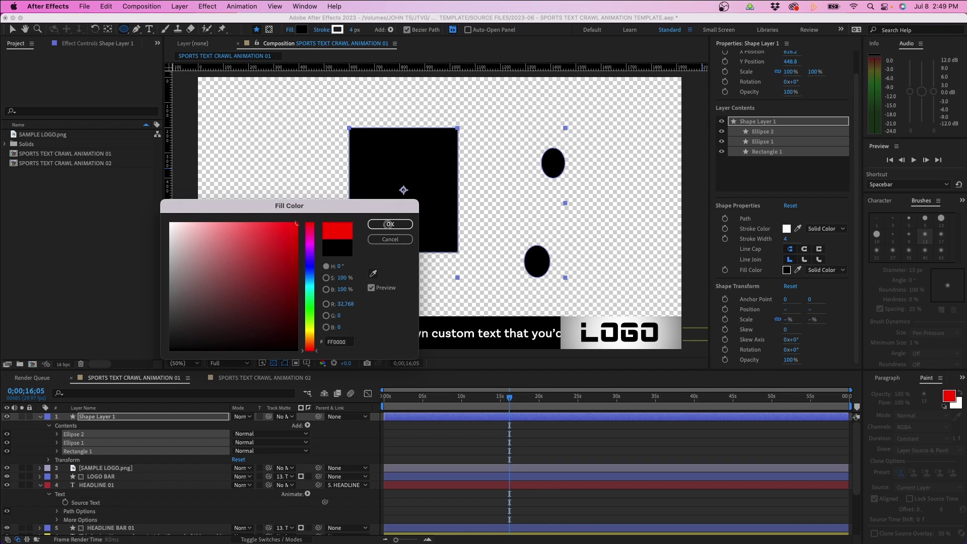
{"action": "left_click", "coordinate": [389, 224]}
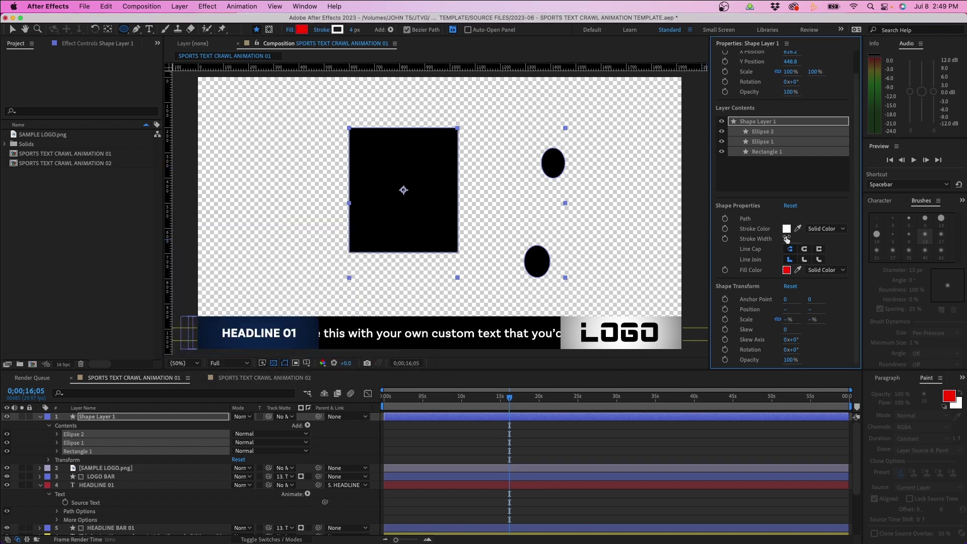
{"action": "left_click", "coordinate": [58, 433]}
Expand Ellipse 2 in the timeline and select its Fill settings
{"action": "left_click", "coordinate": [65, 442]}
{"action": "left_click", "coordinate": [65, 468]}
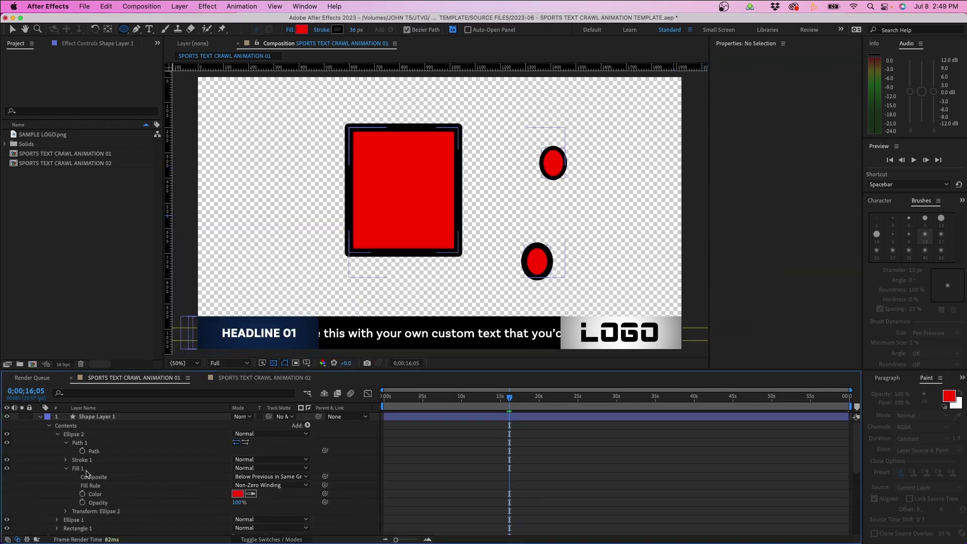
{"action": "scroll", "coordinate": [87, 474], "scroll_direction": "down", "scroll_amount": 3}
{"action": "left_click", "coordinate": [83, 430]}
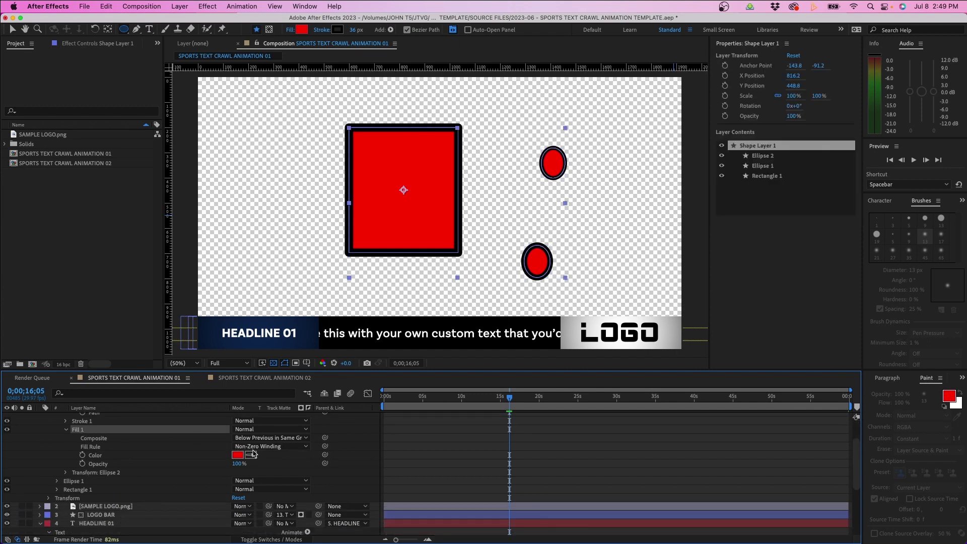